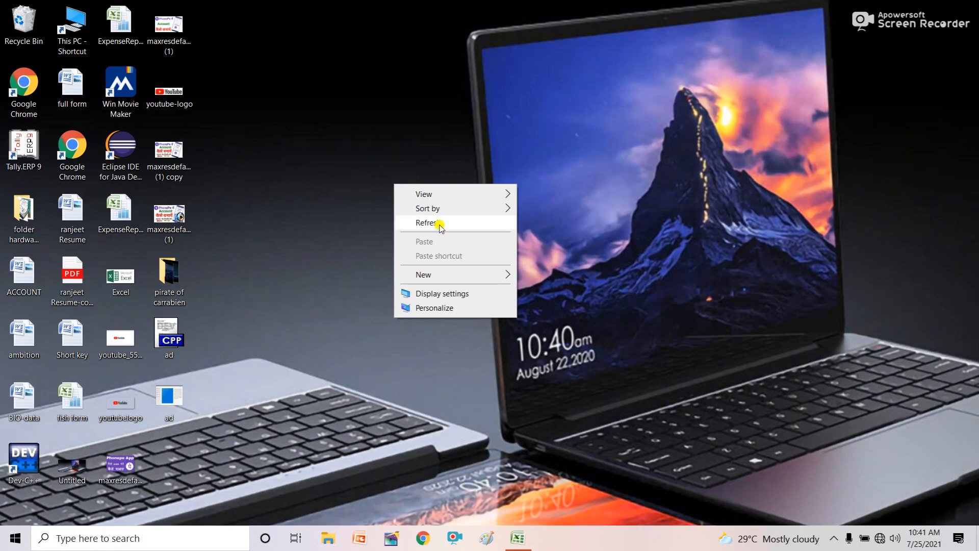
# Step: Switch to the Excel workbook and create a PivotTable from Sheet1 range A1:C9 on a new worksheet
pyautogui.click(437, 222)
pyautogui.click(520, 539)
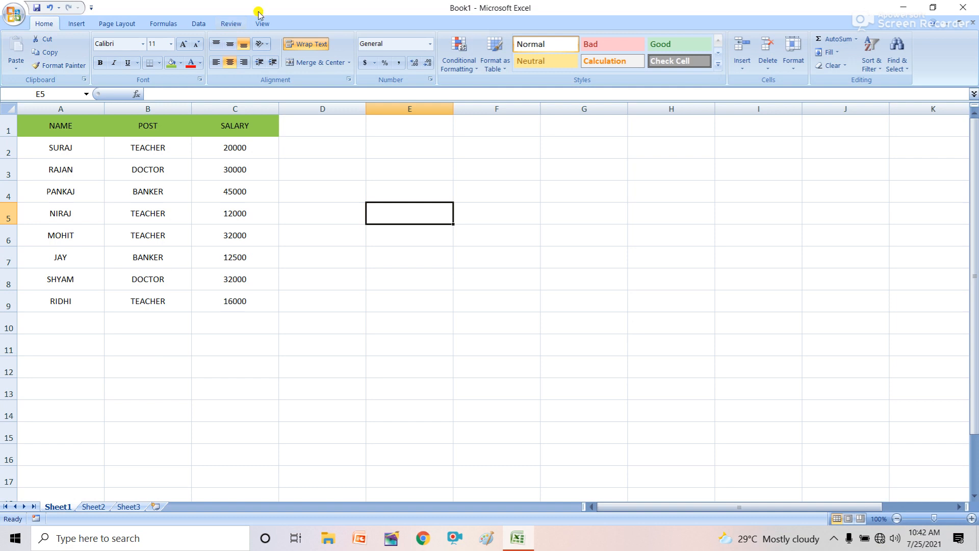
pyautogui.click(84, 26)
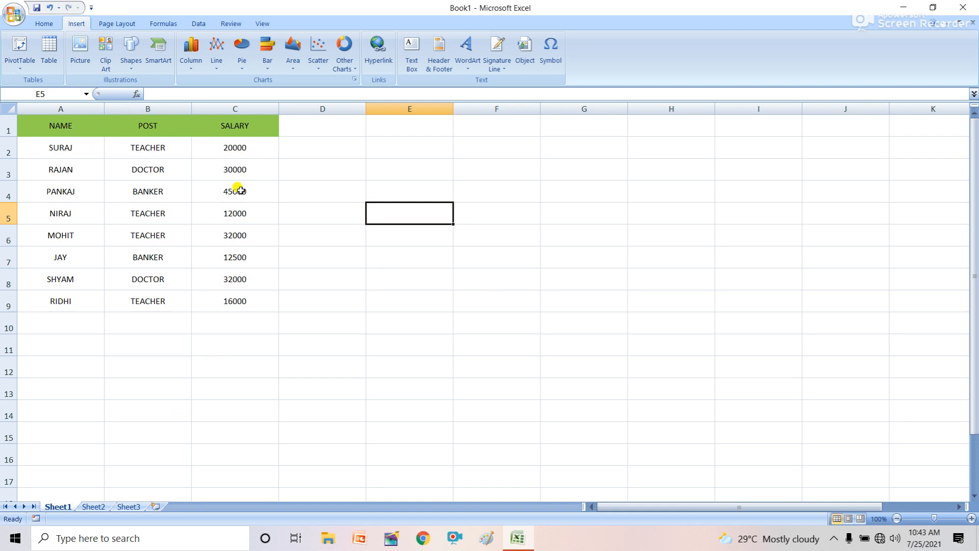
pyautogui.click(25, 71)
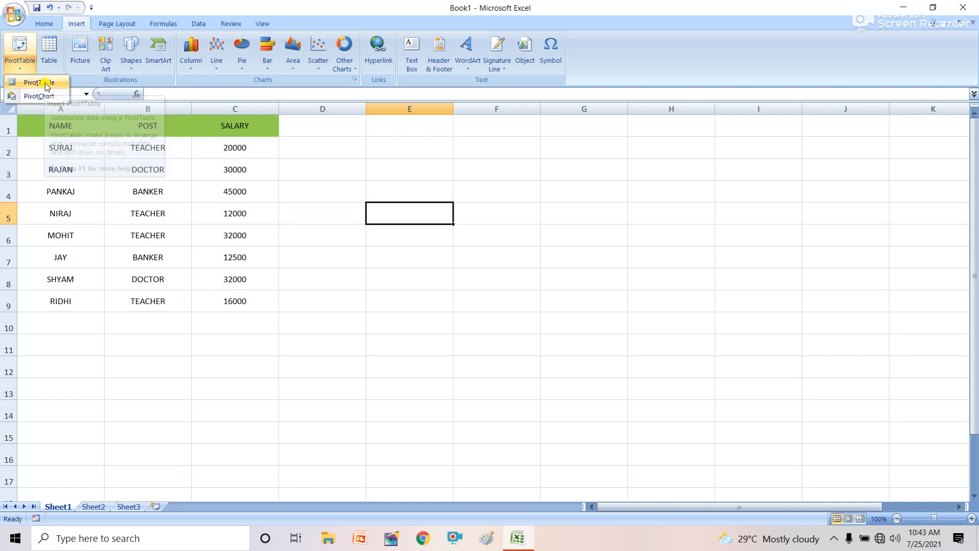
pyautogui.click(47, 83)
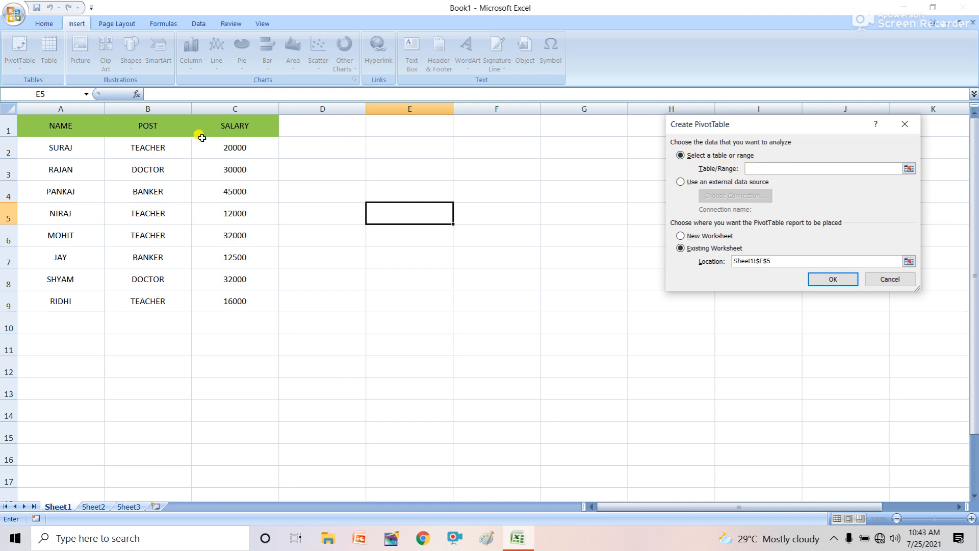
pyautogui.moveTo(48, 126); pyautogui.dragTo(197, 302)
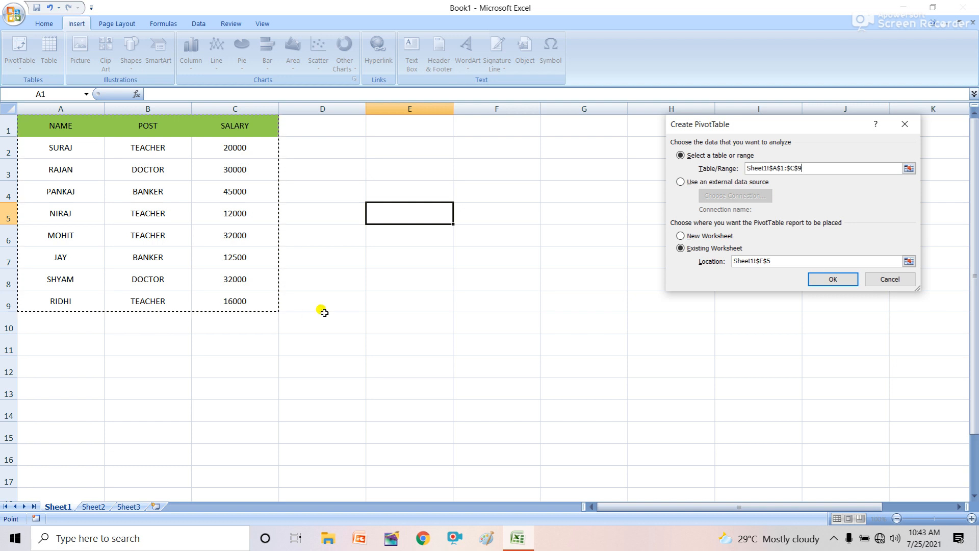
pyautogui.click(682, 236)
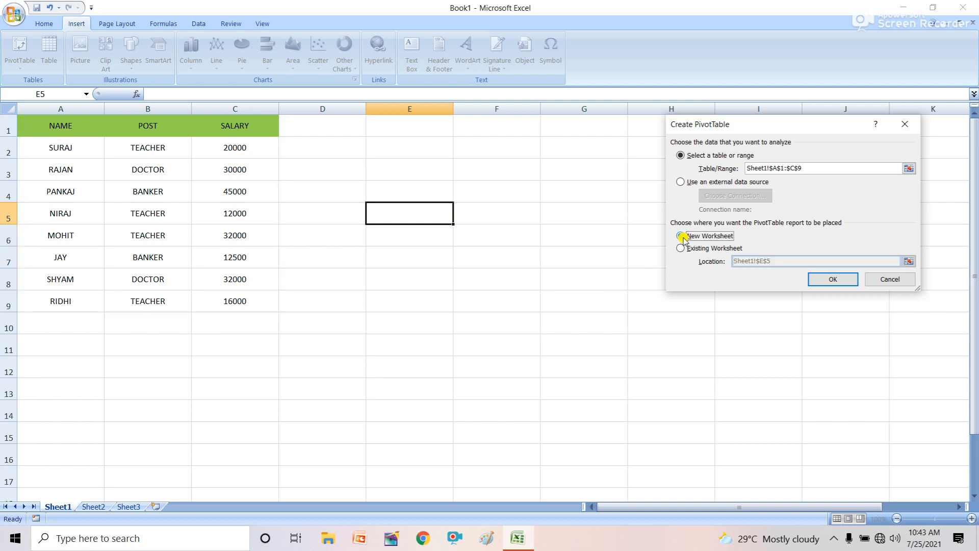
pyautogui.click(825, 284)
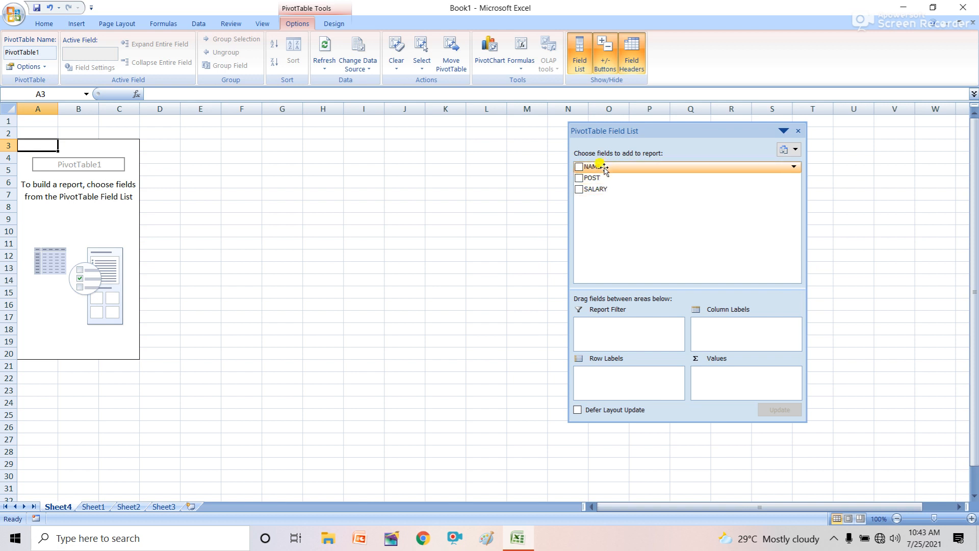
# Step: Add the NAME and SALARY fields to the PivotTable and check the salary grand total
pyautogui.click(579, 167)
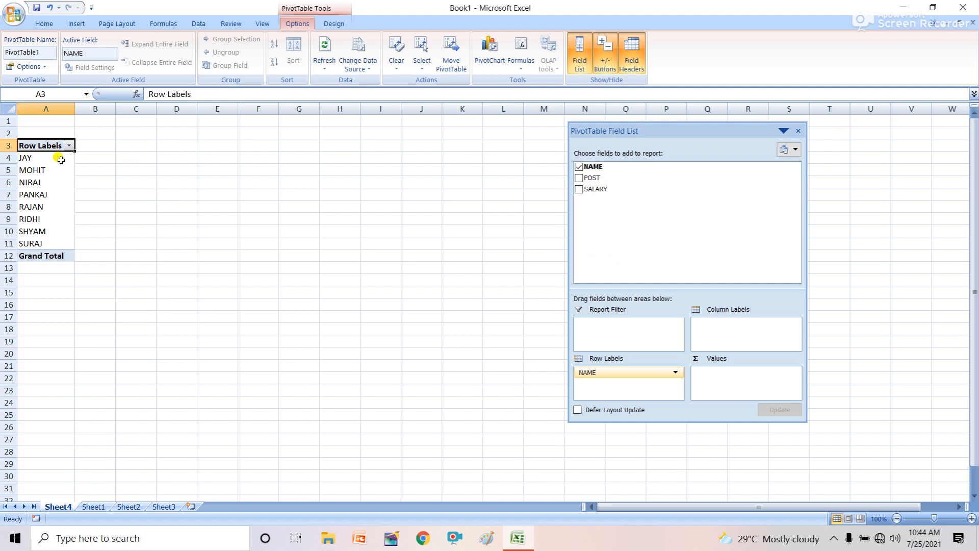
pyautogui.click(578, 190)
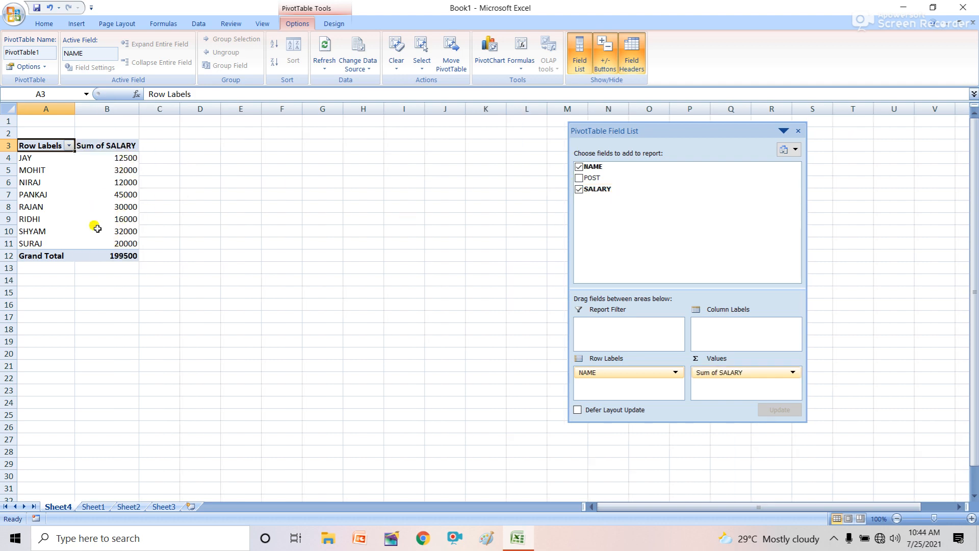
pyautogui.click(49, 257)
pyautogui.click(113, 258)
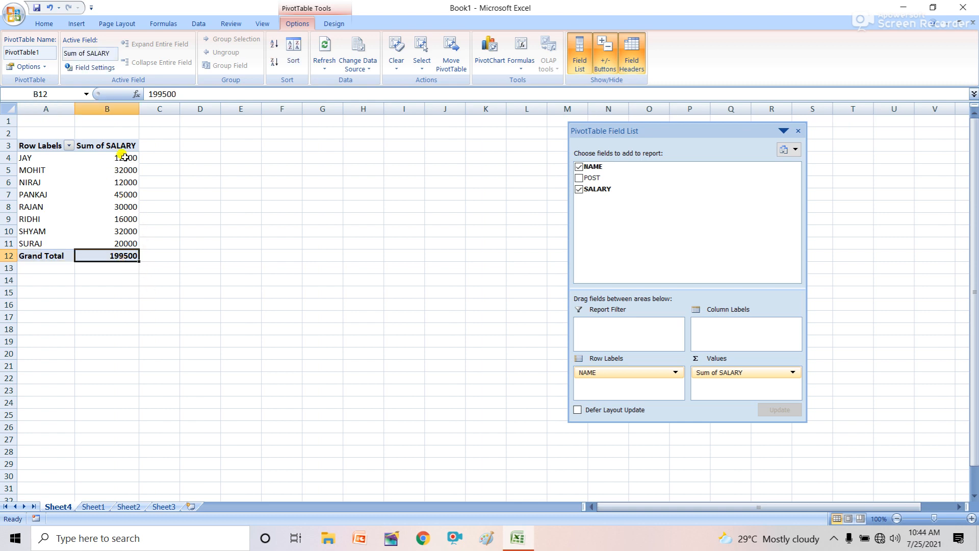
pyautogui.moveTo(118, 244)
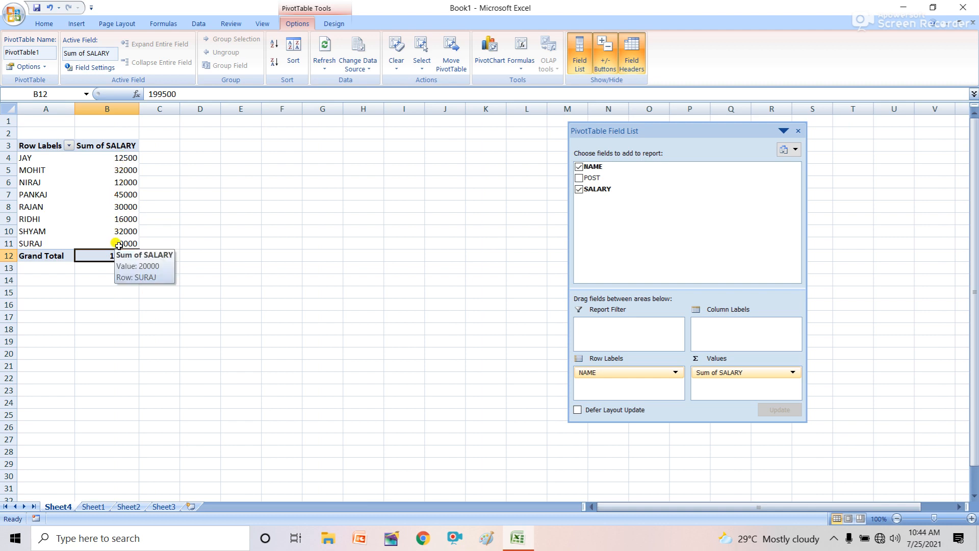
# Step: Clear the NAME and SALARY fields and rebuild the PivotTable with POST as row labels and the sum of SALARY
pyautogui.click(579, 189)
pyautogui.click(579, 167)
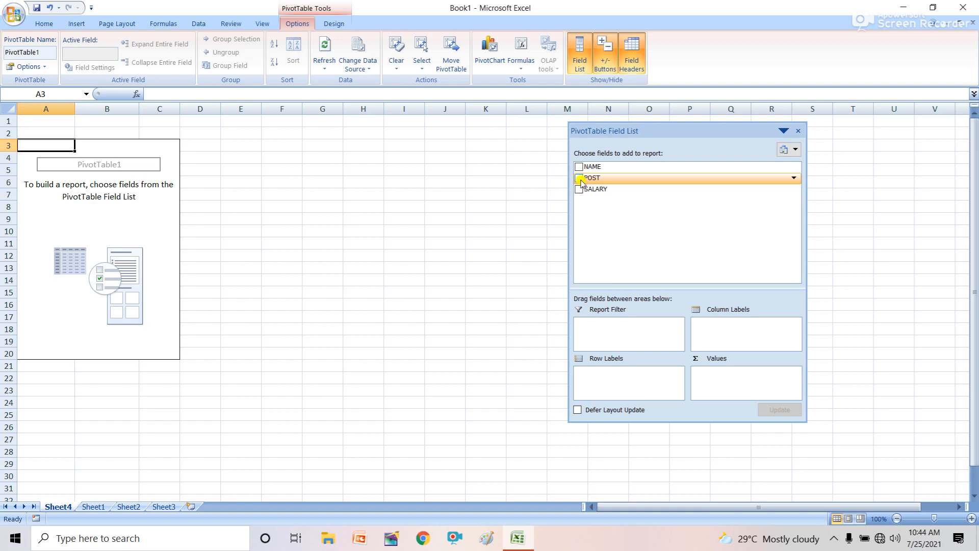
pyautogui.click(579, 179)
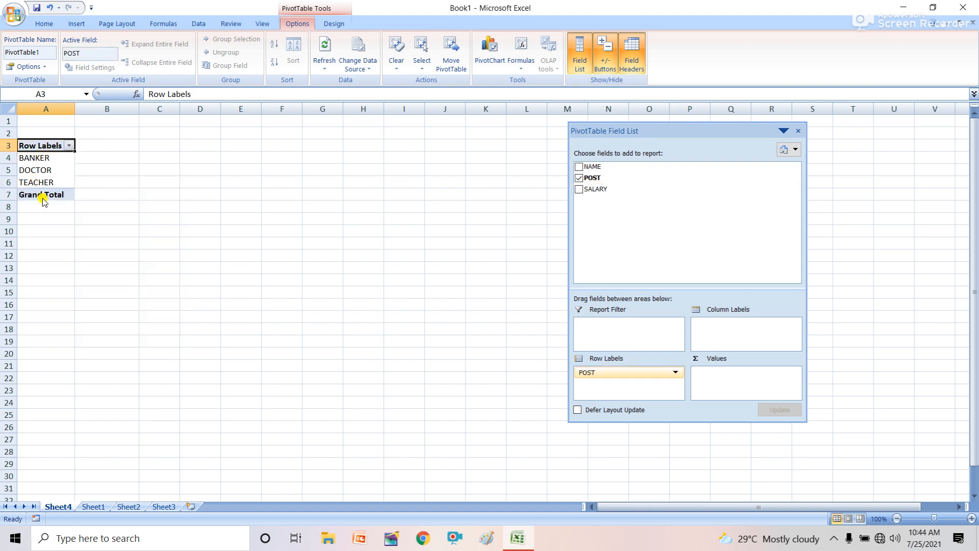
pyautogui.click(579, 190)
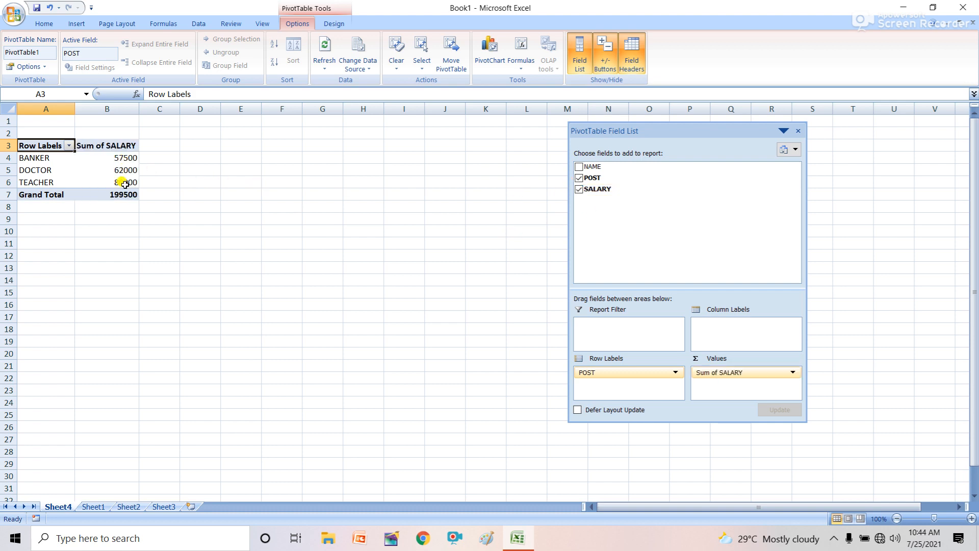
pyautogui.moveTo(133, 160)
# Step: Compare the TEACHER entries and salaries on Sheet1 with the salary sums per post in the Sheet4 PivotTable
pyautogui.click(93, 506)
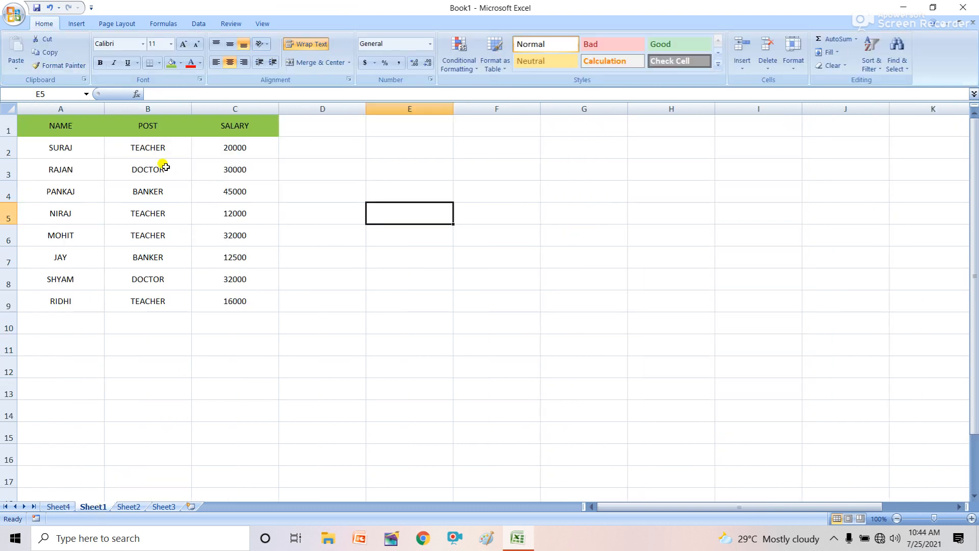
pyautogui.click(136, 148)
pyautogui.click(148, 219)
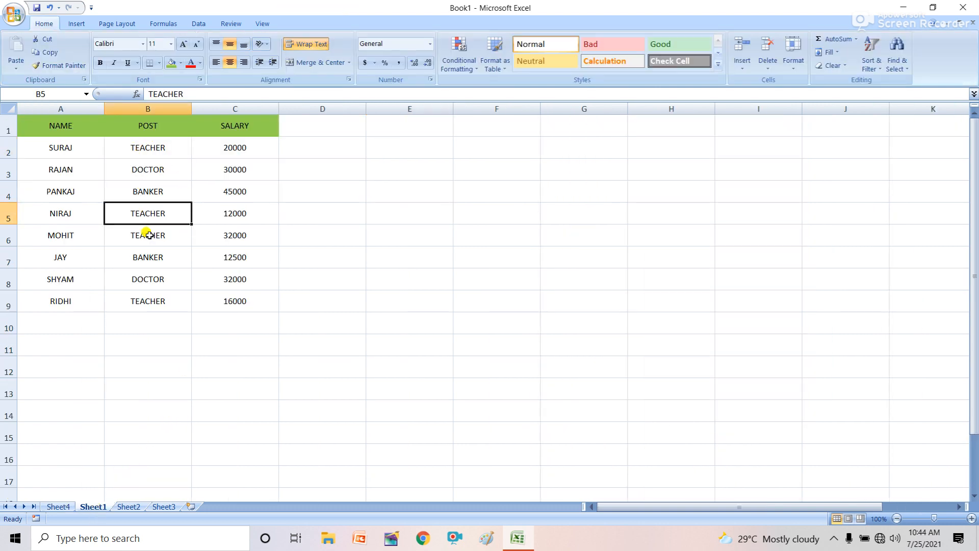
pyautogui.click(148, 235)
pyautogui.click(143, 299)
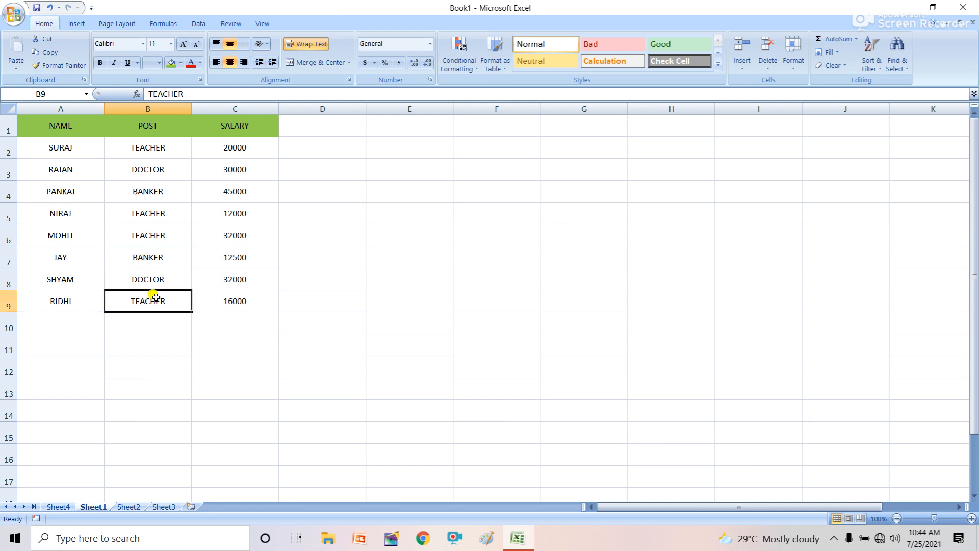
pyautogui.click(227, 301)
pyautogui.click(233, 277)
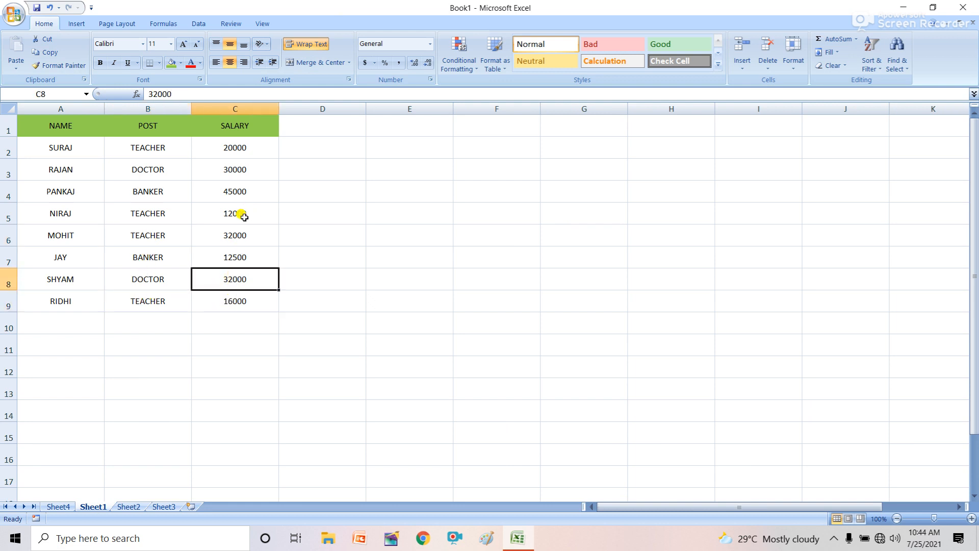
pyautogui.click(59, 506)
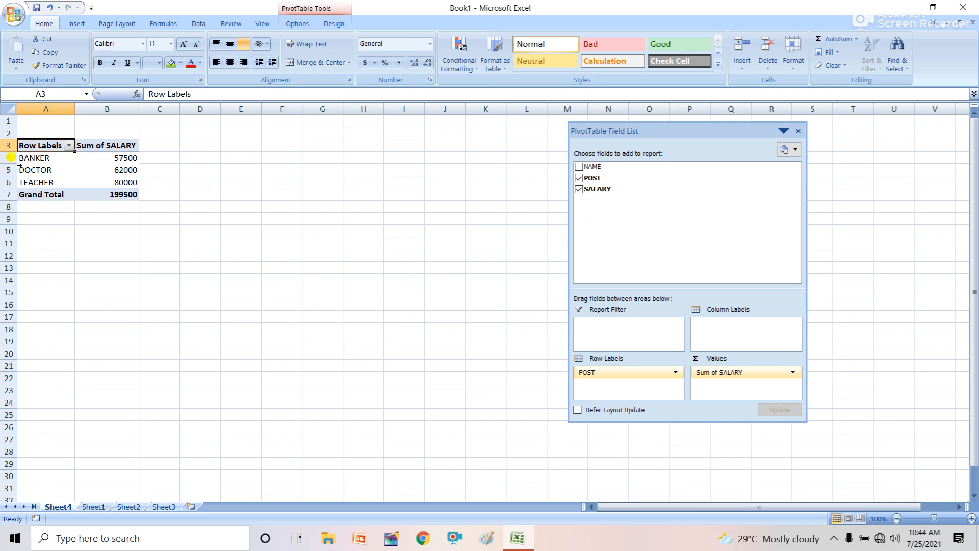
pyautogui.click(41, 157)
pyautogui.click(122, 165)
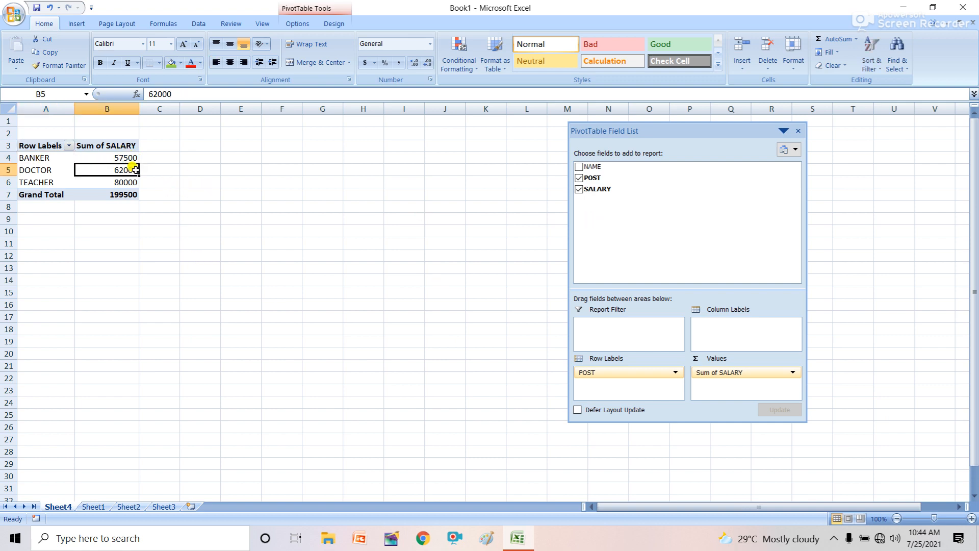
pyautogui.click(123, 159)
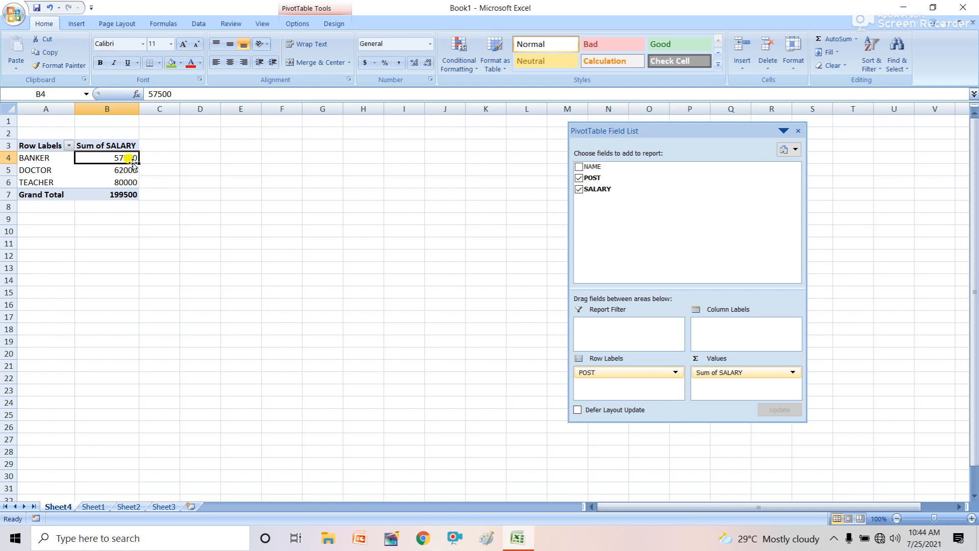
pyautogui.click(122, 172)
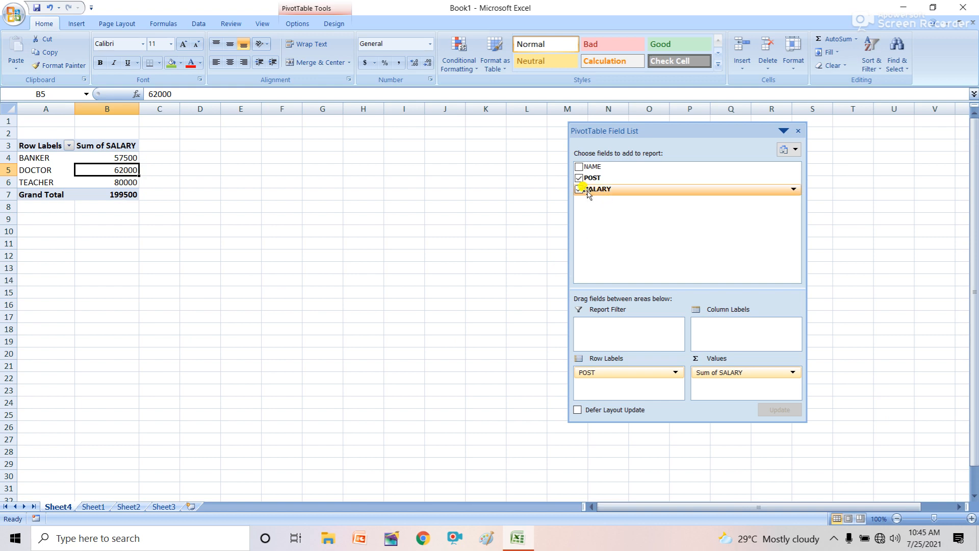
# Step: Add the NAME field under POST in the PivotTable and inspect the names and salaries listed under TEACHER
pyautogui.click(580, 167)
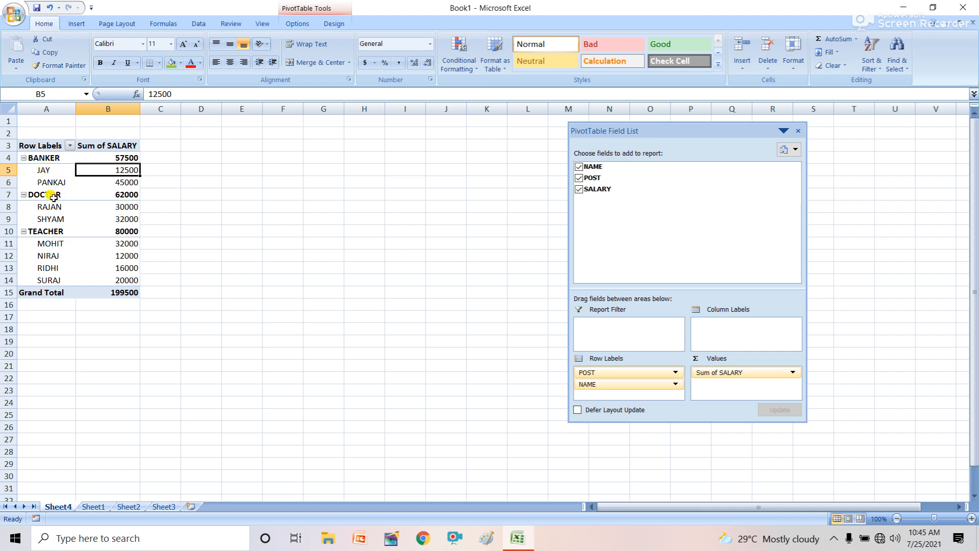
pyautogui.click(57, 231)
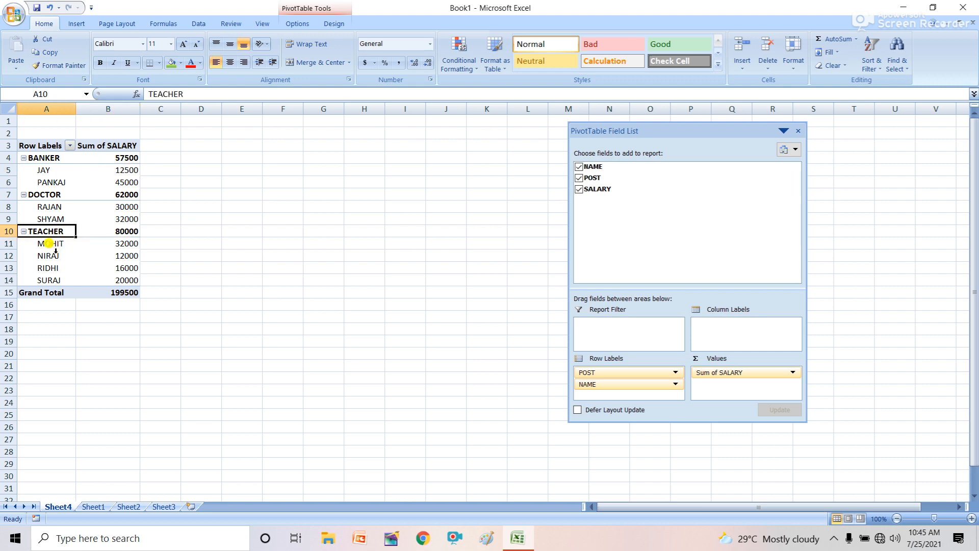
pyautogui.click(54, 244)
pyautogui.moveTo(55, 271); pyautogui.dragTo(54, 281)
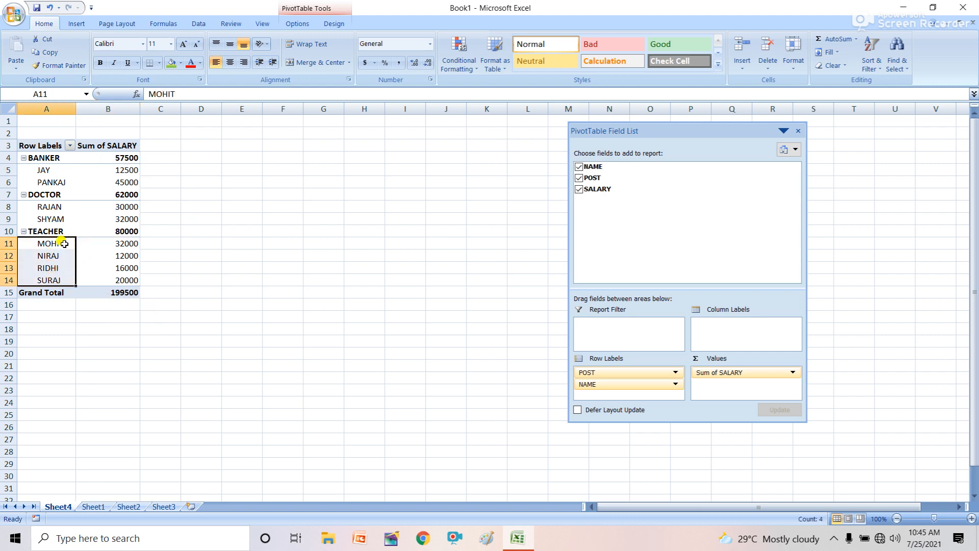
pyautogui.click(137, 245)
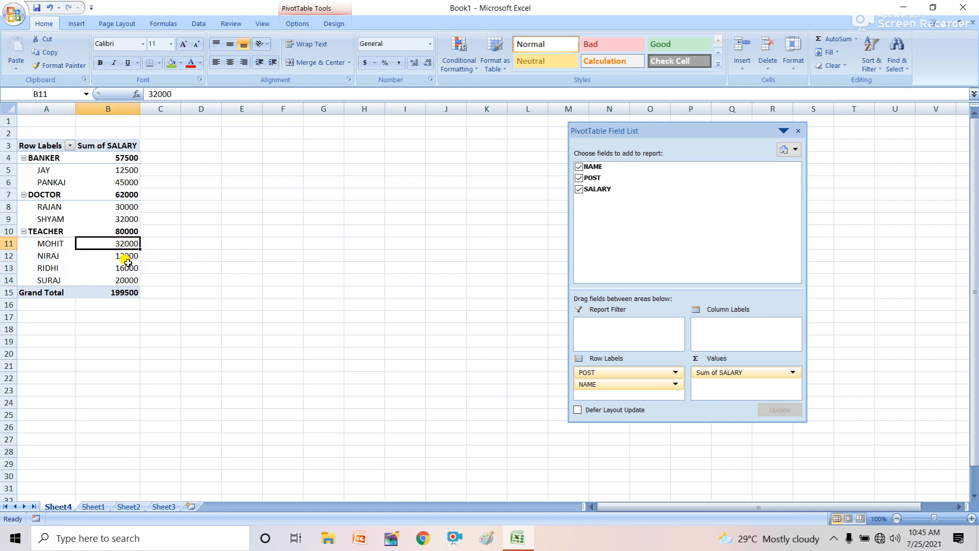
pyautogui.click(131, 280)
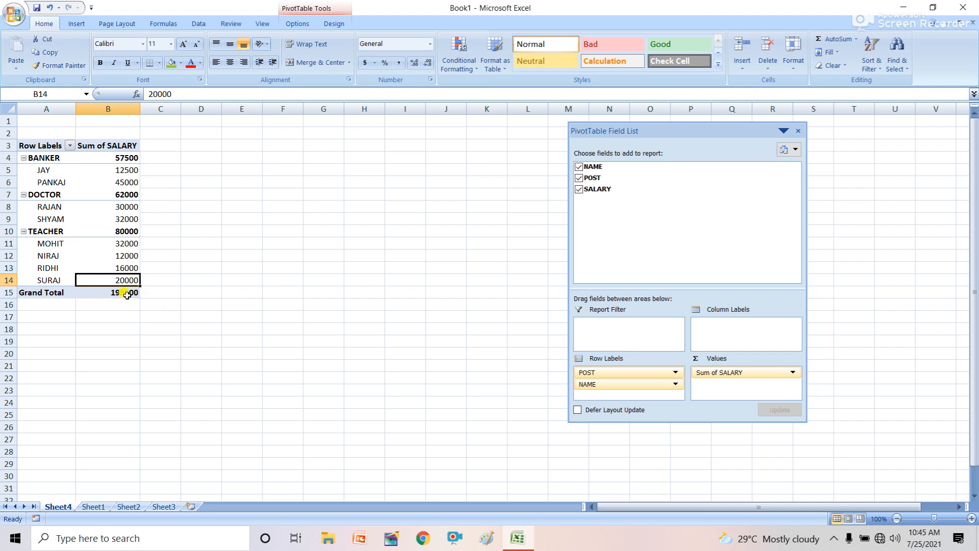
# Step: Review the salary subtotals for TEACHER, DOCTOR and BANKER and the grand total in the PivotTable
pyautogui.click(135, 232)
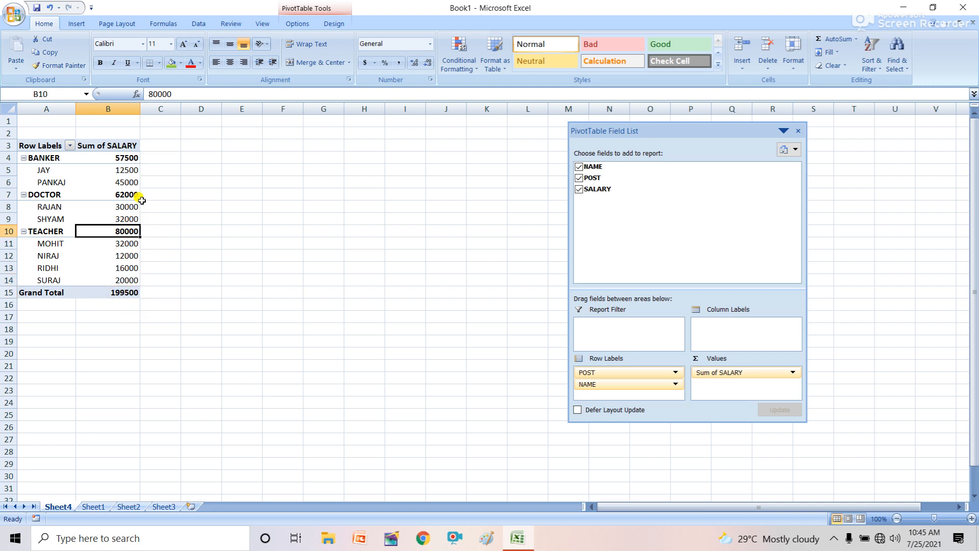
pyautogui.click(138, 196)
pyautogui.click(132, 158)
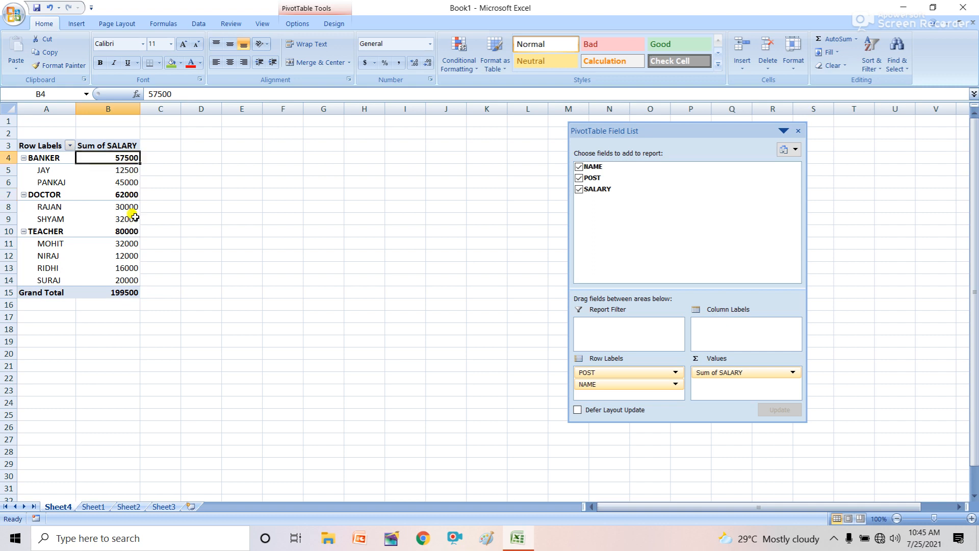
pyautogui.click(130, 192)
pyautogui.click(131, 232)
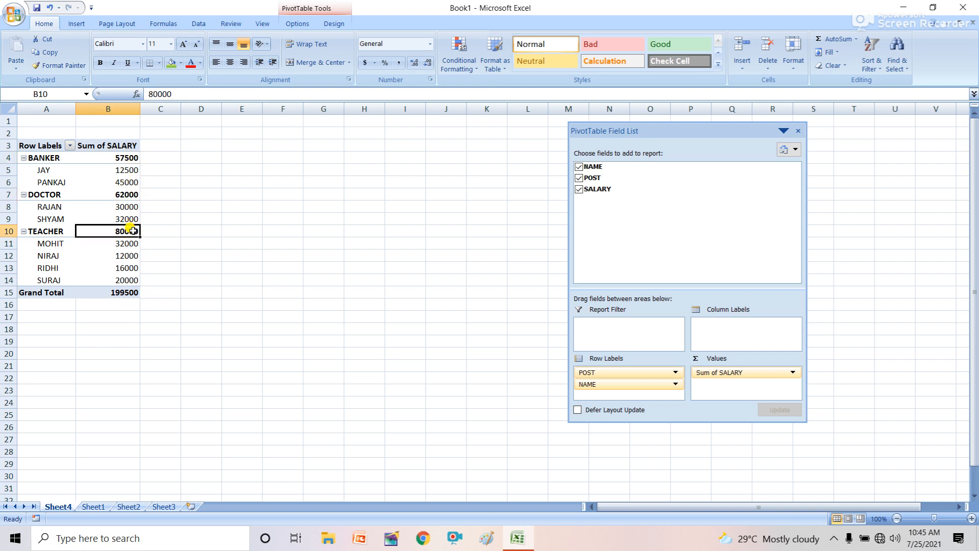
pyautogui.click(126, 292)
pyautogui.moveTo(127, 292)
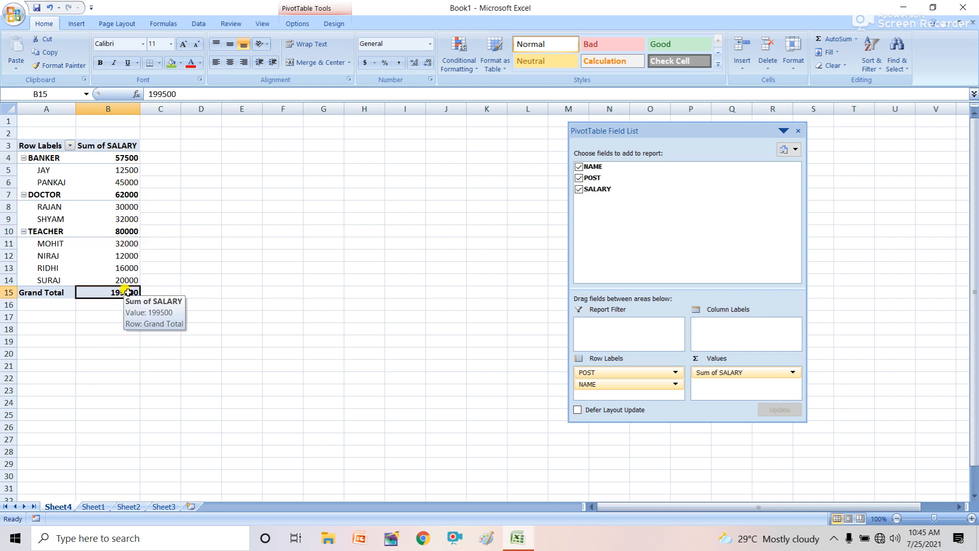
# Step: Remove the SALARY, POST and NAME fields from the PivotTable report
pyautogui.click(76, 24)
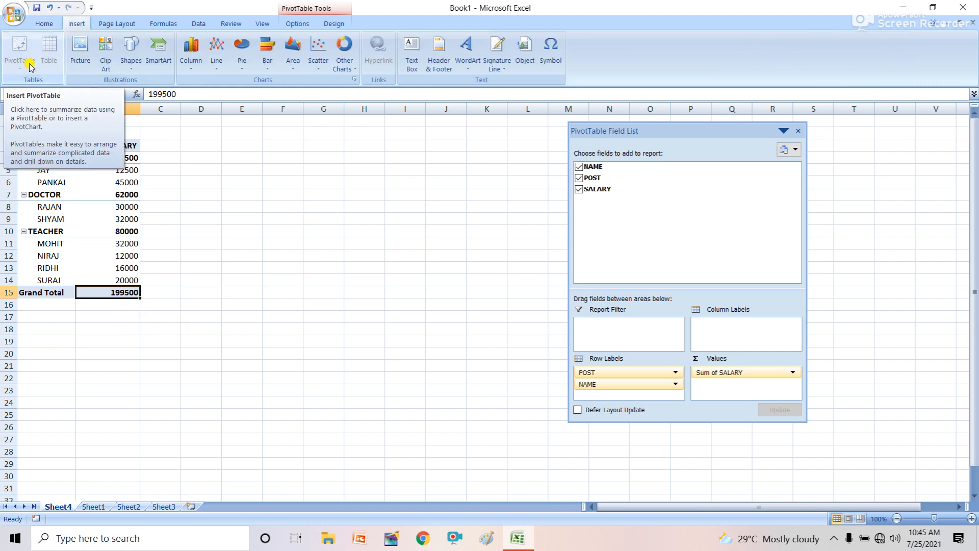
pyautogui.click(579, 189)
pyautogui.click(578, 178)
pyautogui.click(579, 167)
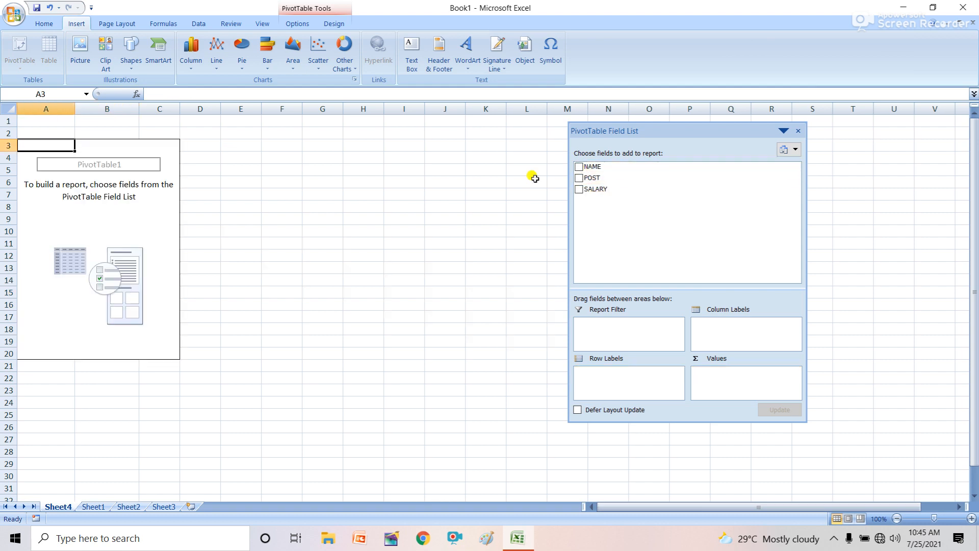
# Step: Review the NAME, POST and SALARY columns on Sheet1 and the empty header cells D1 to G1 beside them
pyautogui.click(94, 506)
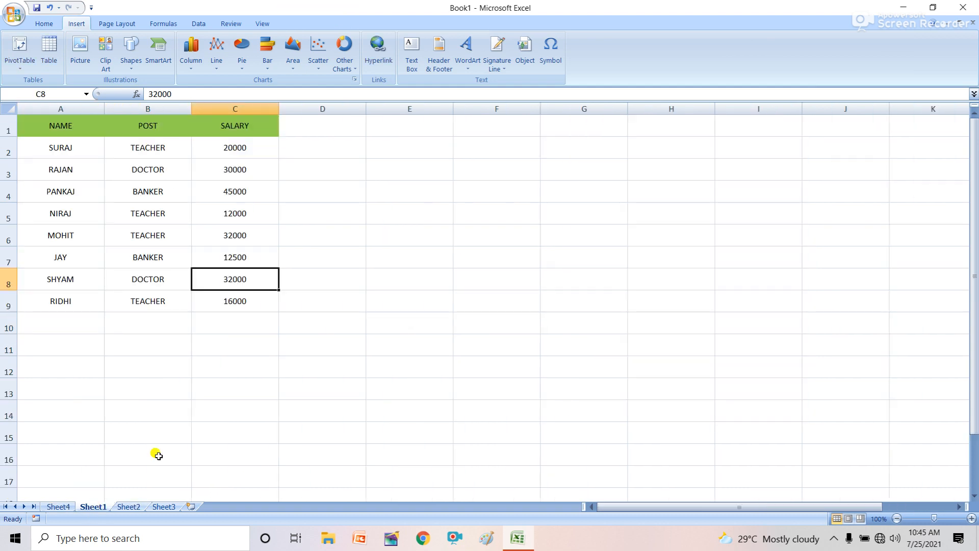
pyautogui.click(317, 126)
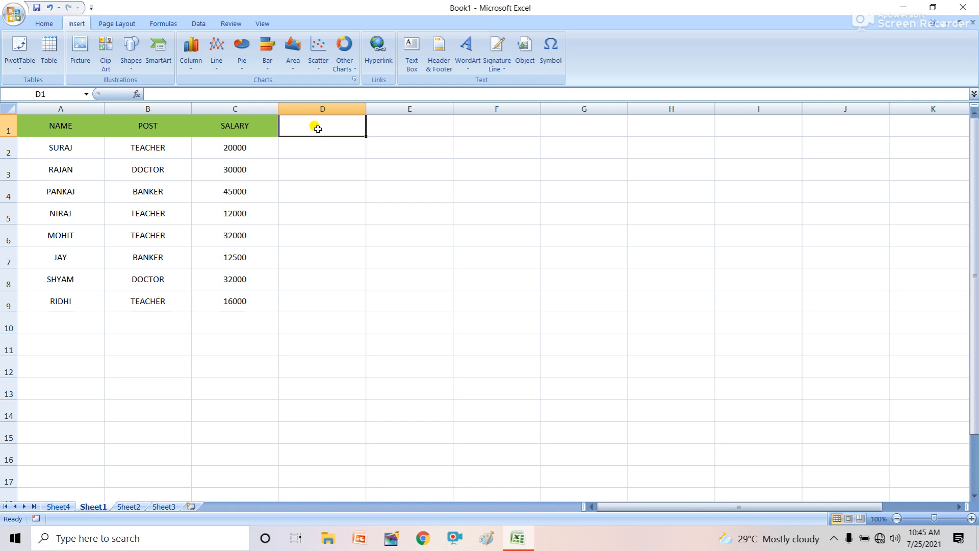
pyautogui.click(412, 123)
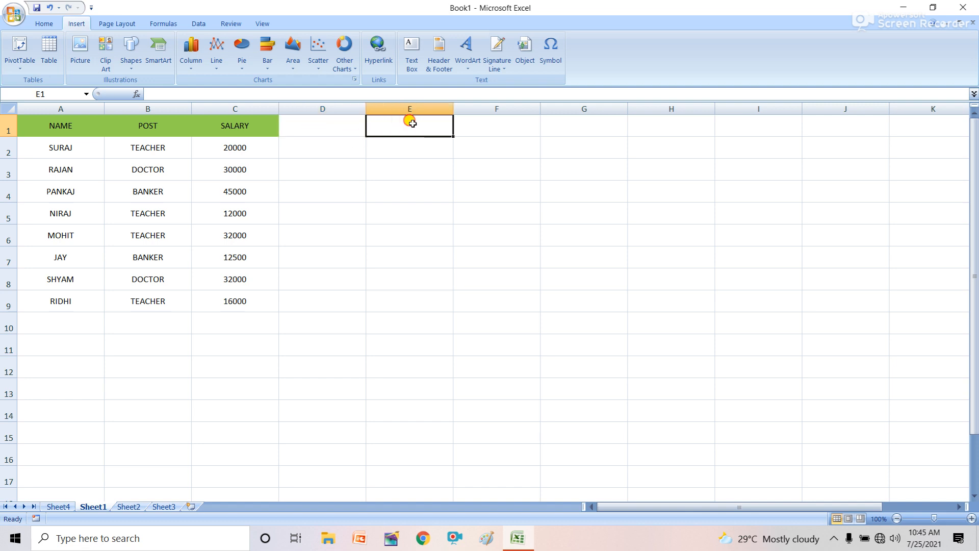
pyautogui.click(505, 130)
pyautogui.click(554, 131)
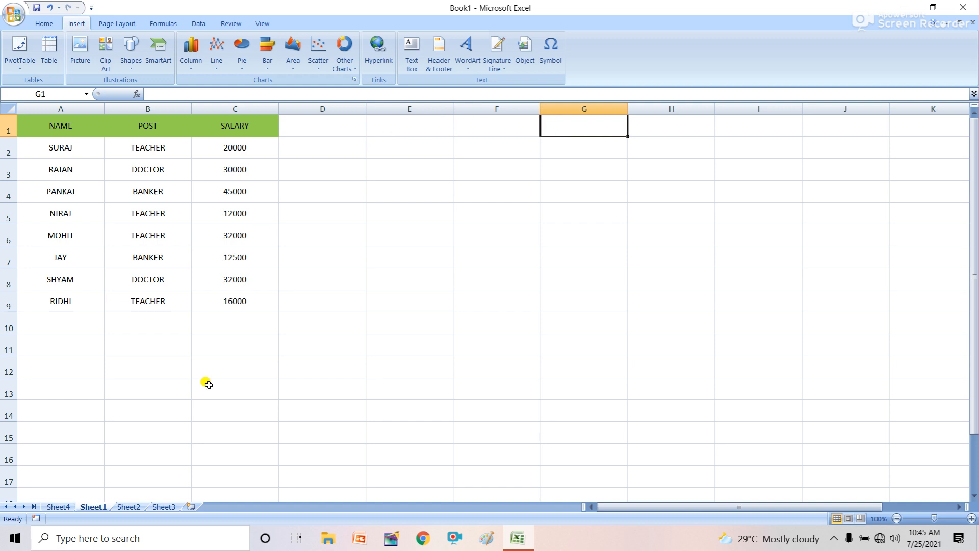
# Step: Return to the PivotTable on Sheet4 and add the NAME and SALARY fields to the report
pyautogui.click(57, 507)
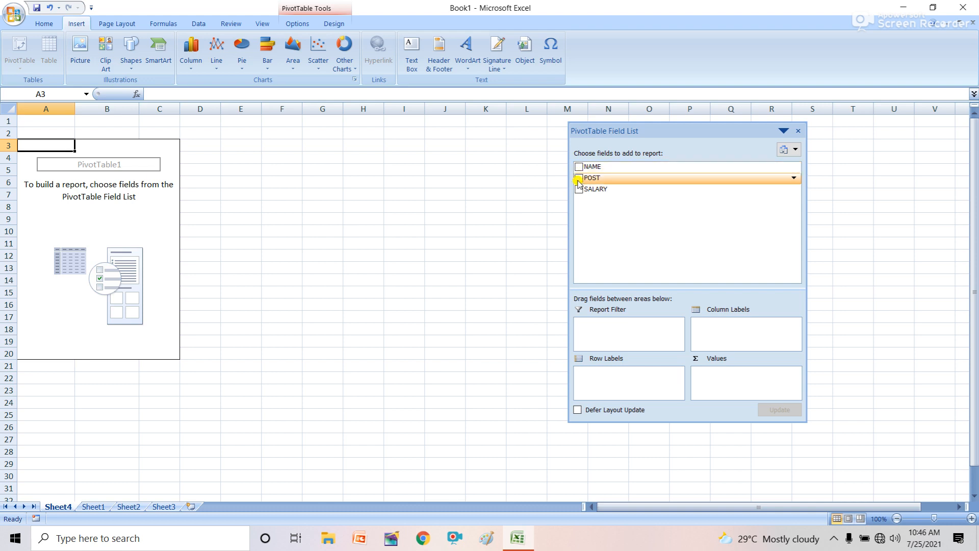
pyautogui.click(579, 167)
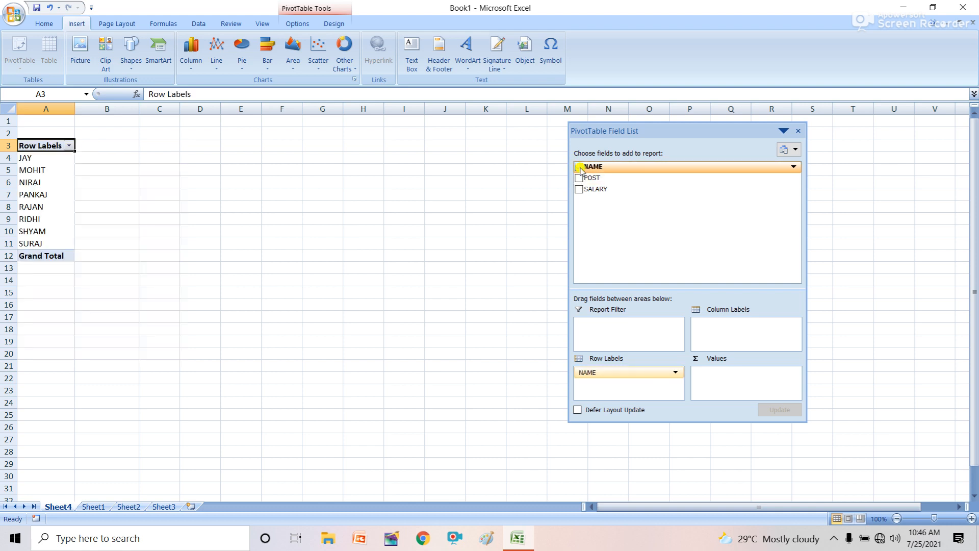
pyautogui.click(579, 189)
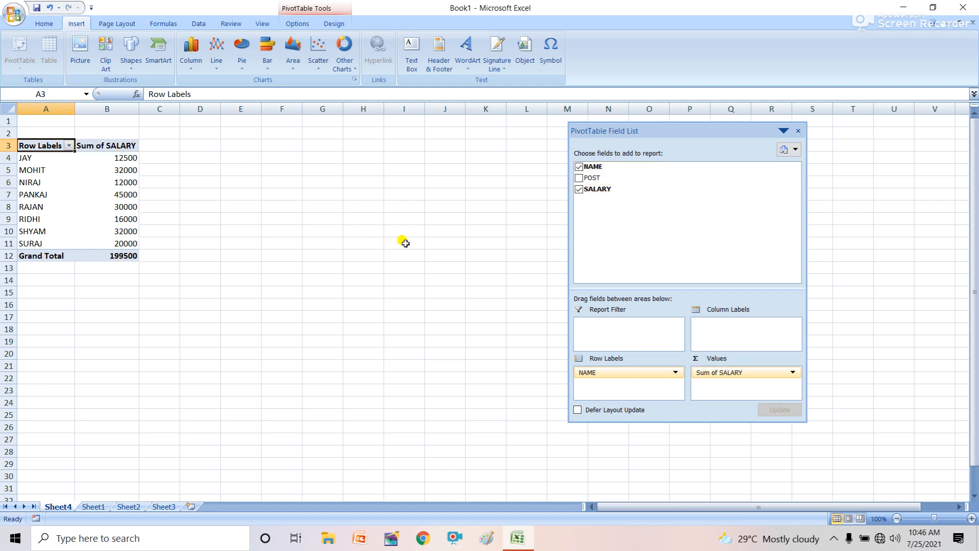
# Step: Remove the SALARY field from the PivotTable and add POST as a row label under NAME
pyautogui.click(578, 188)
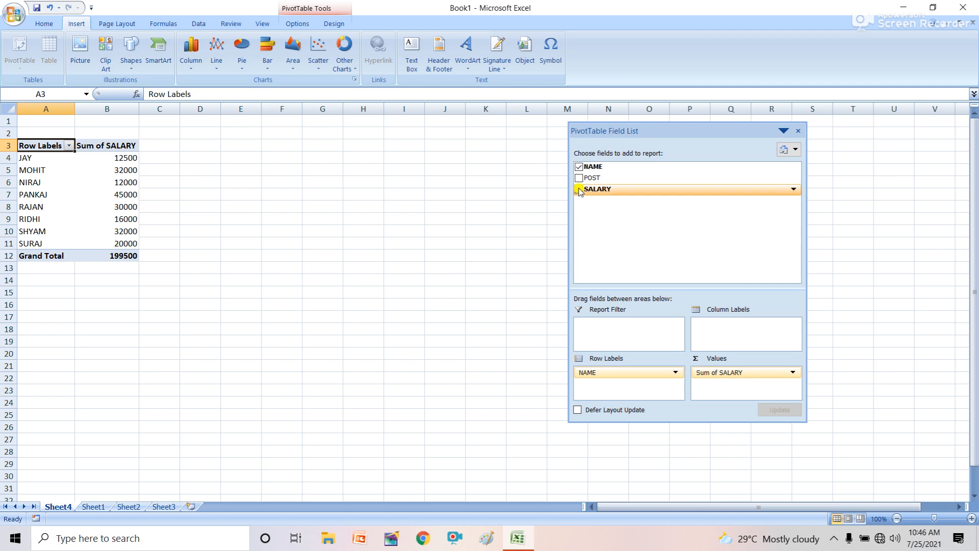
pyautogui.click(578, 178)
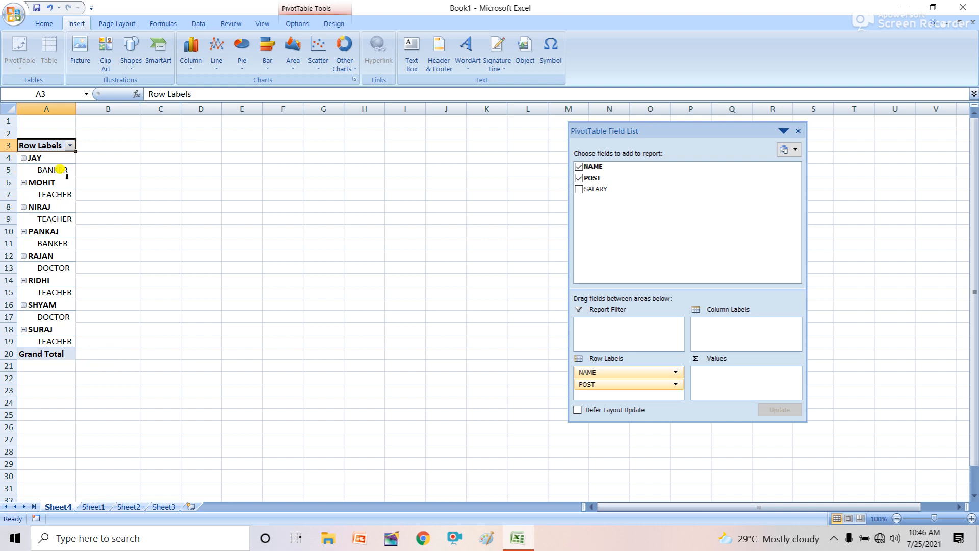
# Step: Collapse and re-expand the first name's group in the PivotTable, and add the SALARY field back to the report
pyautogui.click(23, 158)
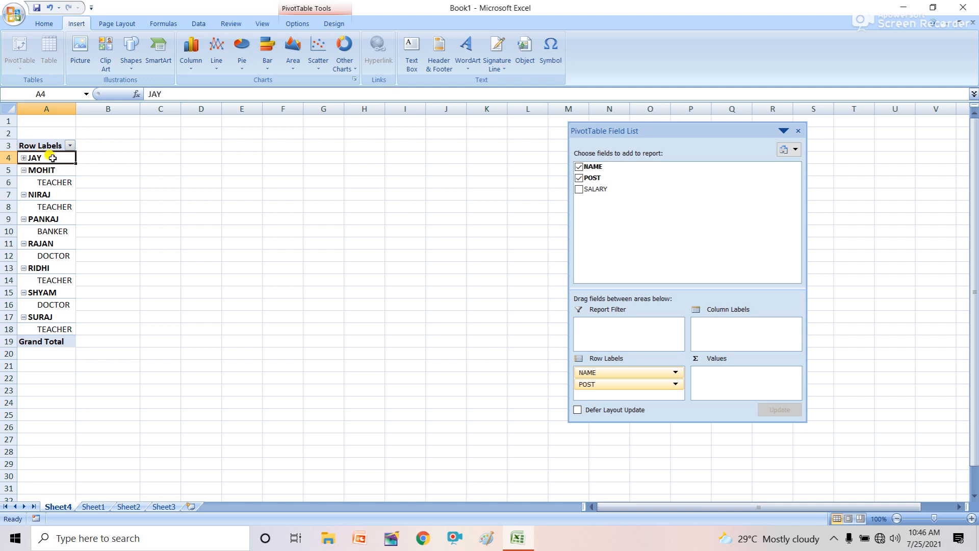
pyautogui.click(23, 158)
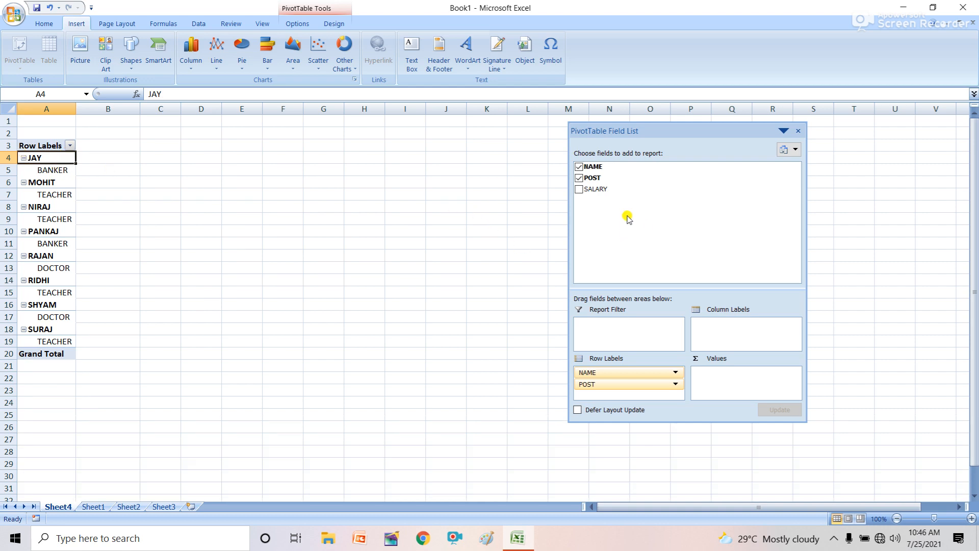
pyautogui.click(579, 190)
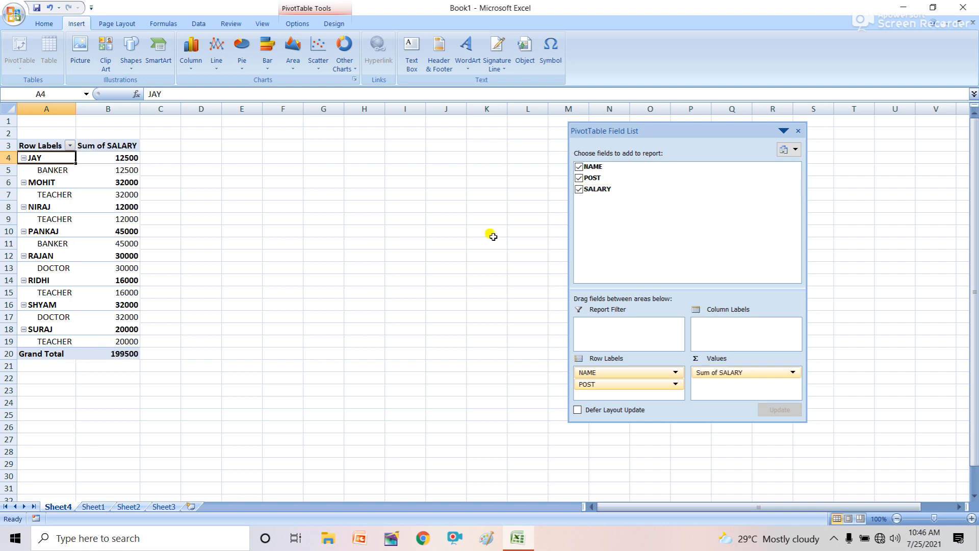